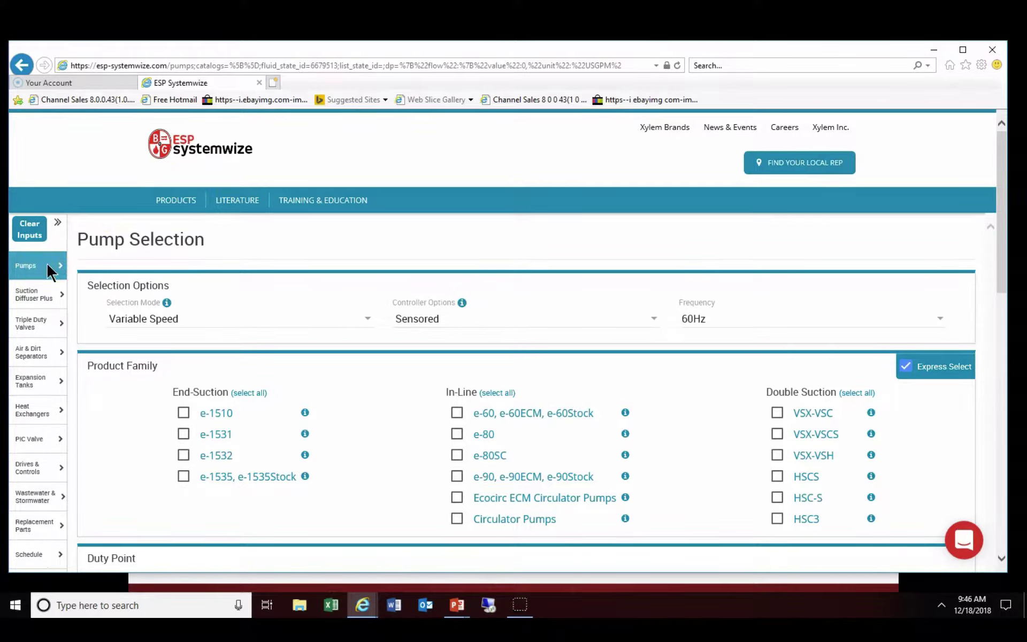
Step: Open the Expansion Tanks selection page and choose HVAC Tanks as the product
click(43, 386)
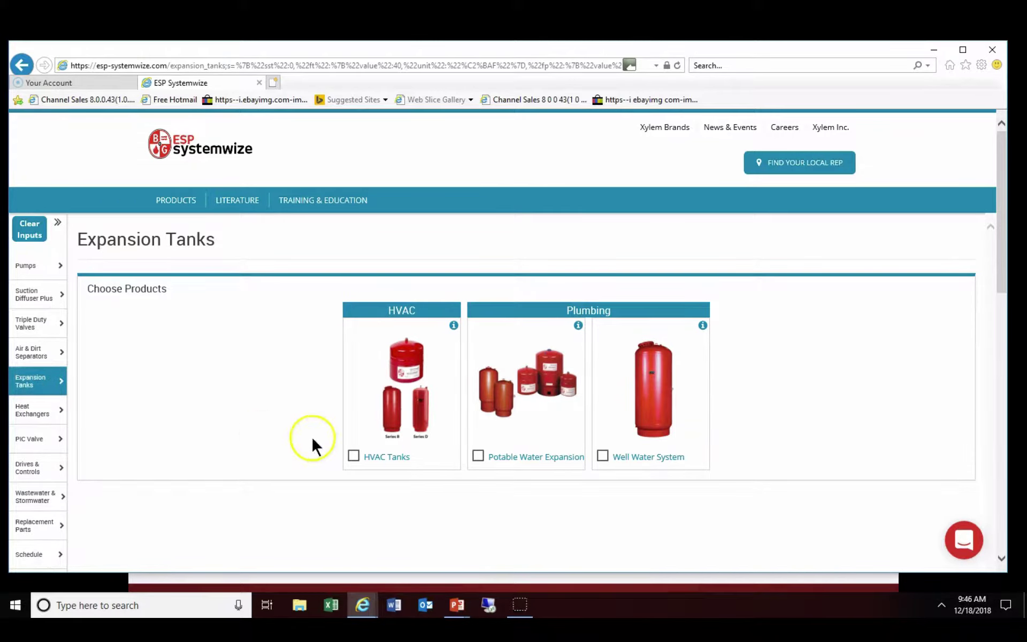
click(353, 455)
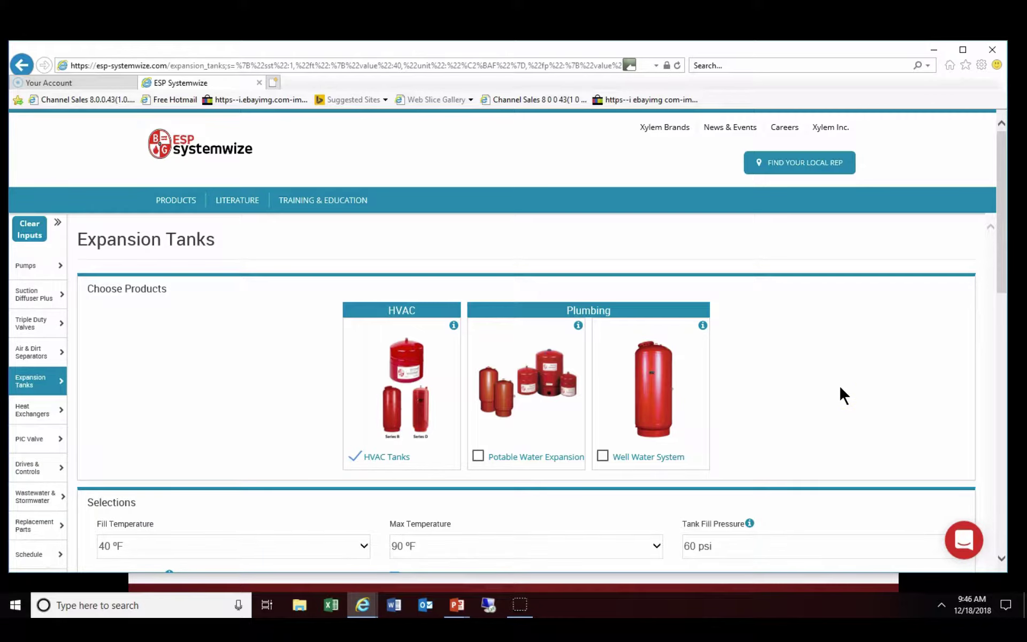
Step: Keep the fill temperature at 40 °F and set the max temperature to 160 °F
scroll(839, 394, down, 4)
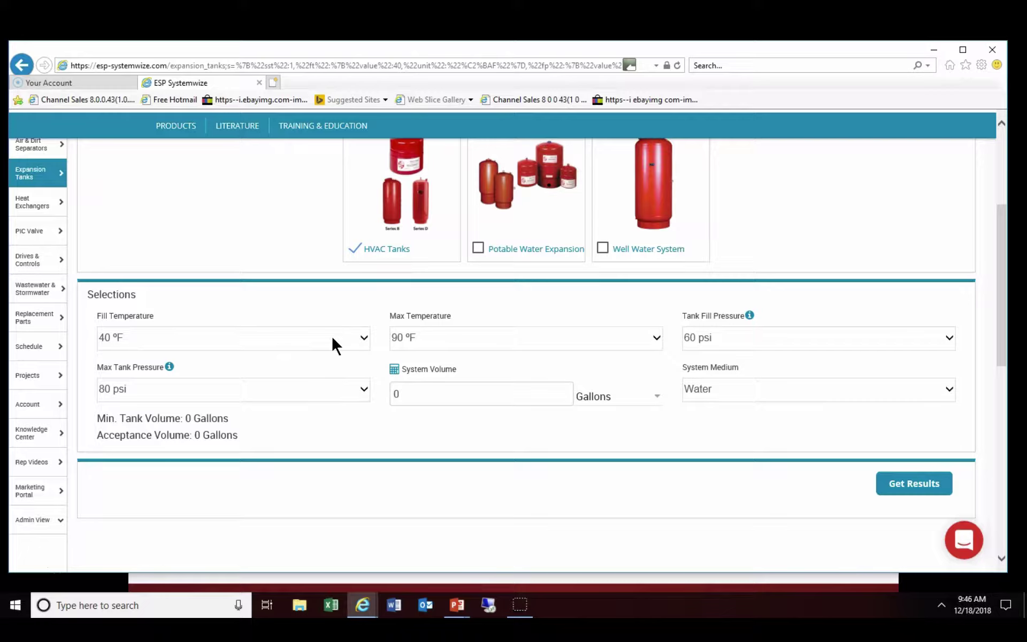
click(364, 338)
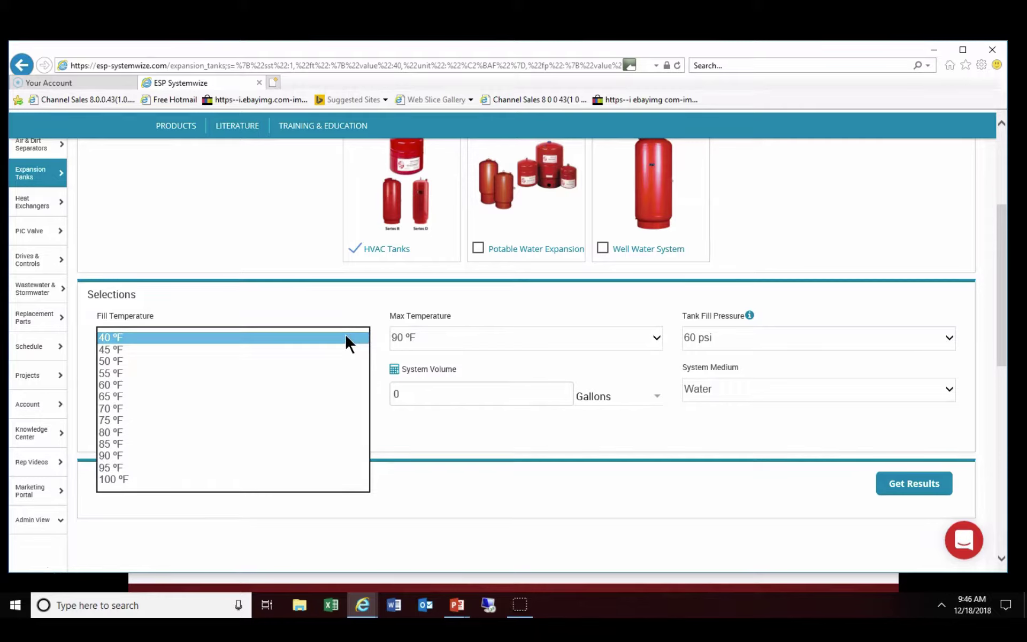
click(349, 339)
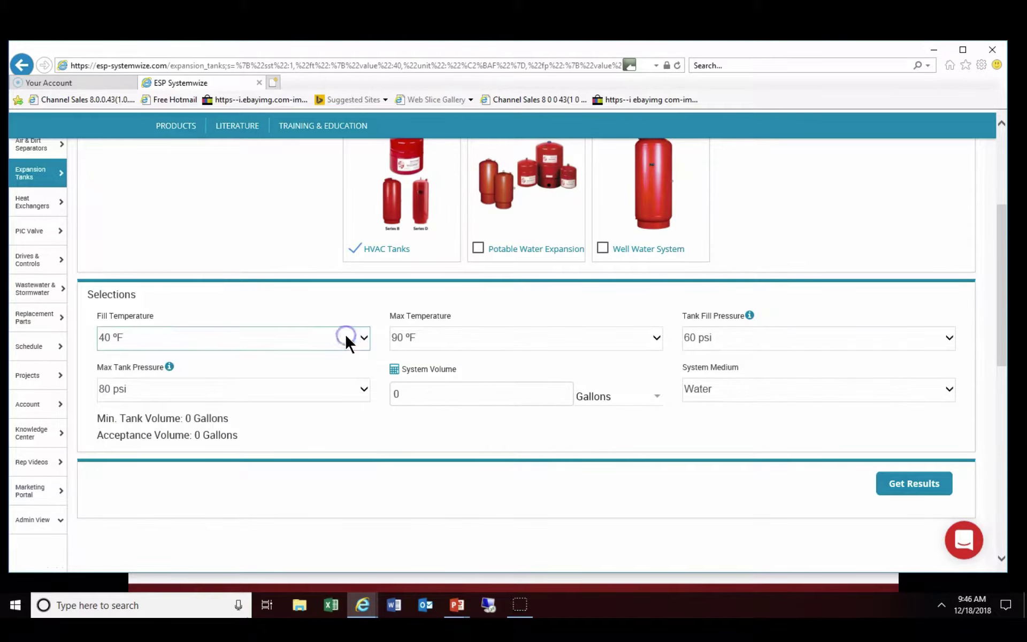
click(657, 338)
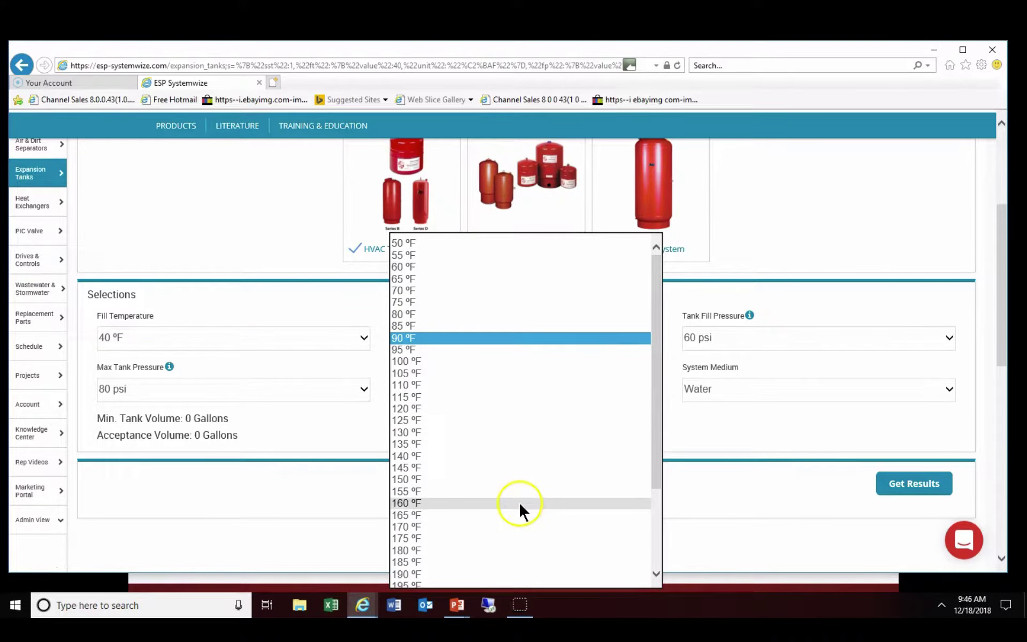
click(519, 503)
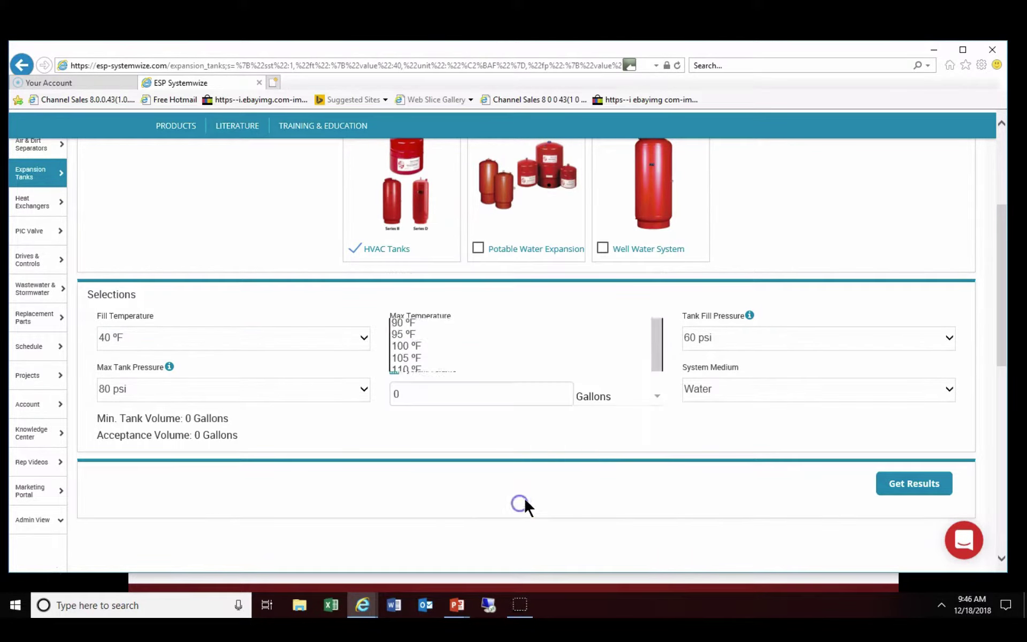
Step: Set the tank fill pressure to 12 psi and keep the max tank pressure at 80 psi
click(947, 337)
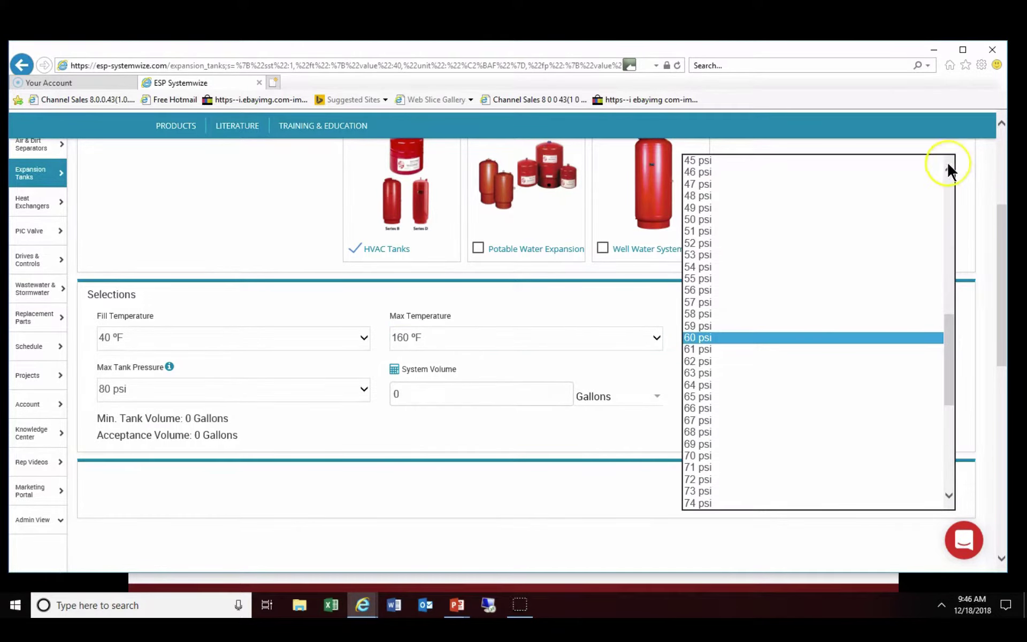
click(948, 163)
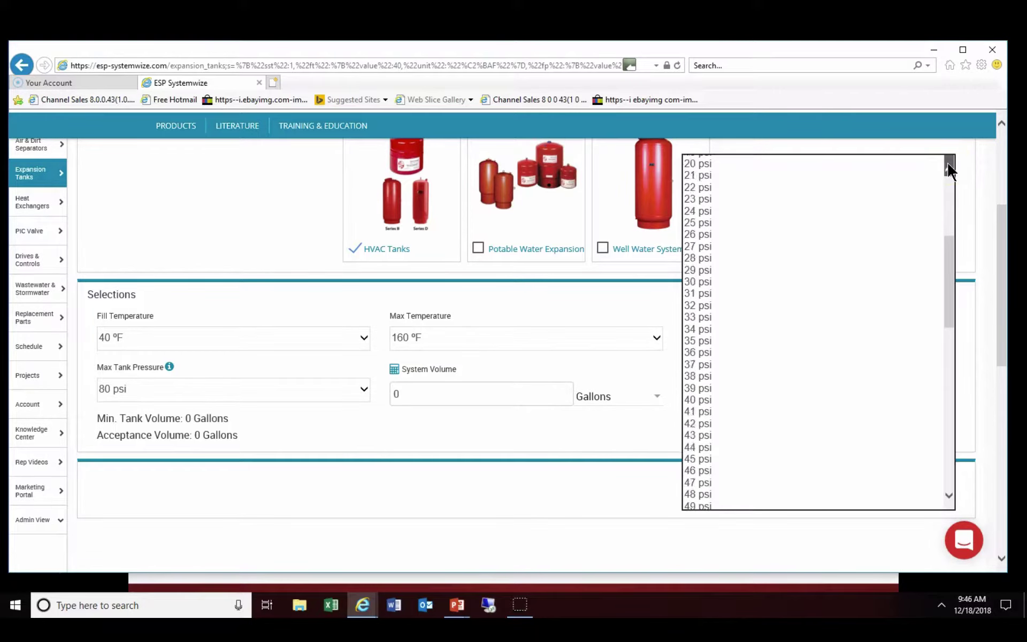
click(948, 169)
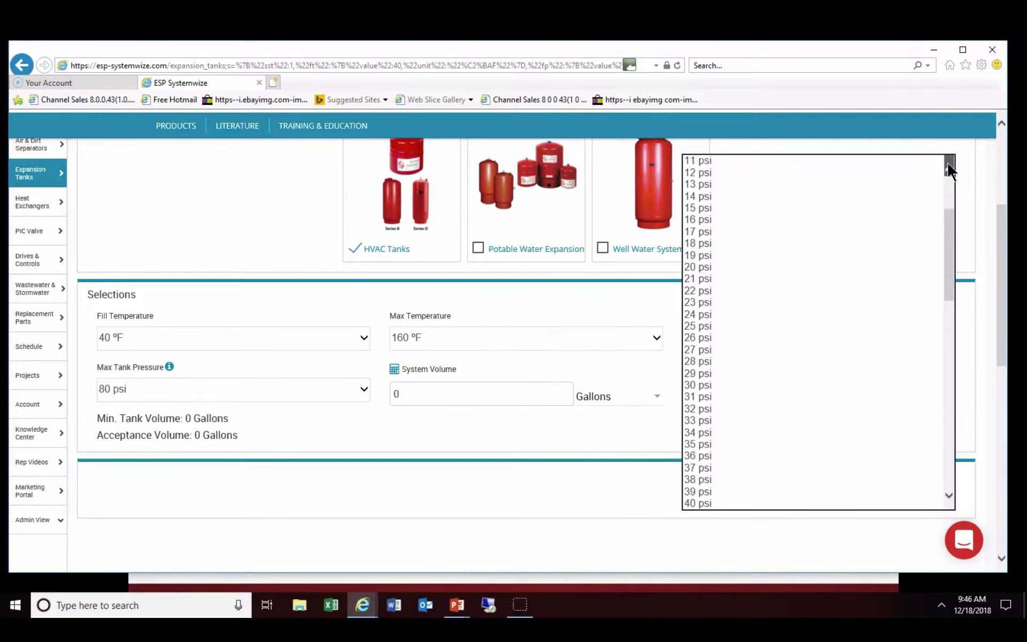
click(795, 197)
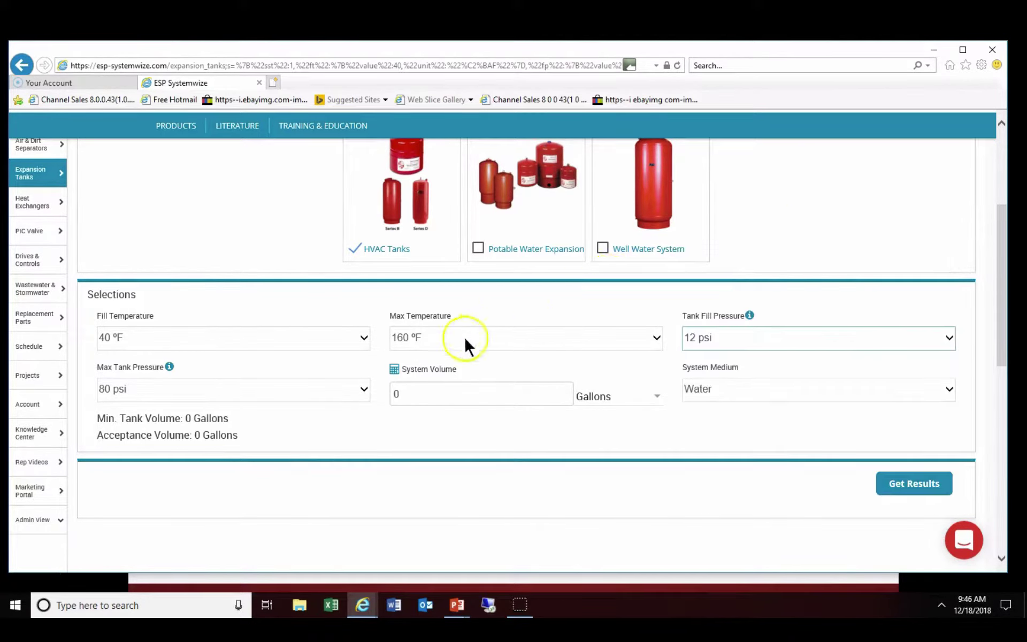
click(361, 385)
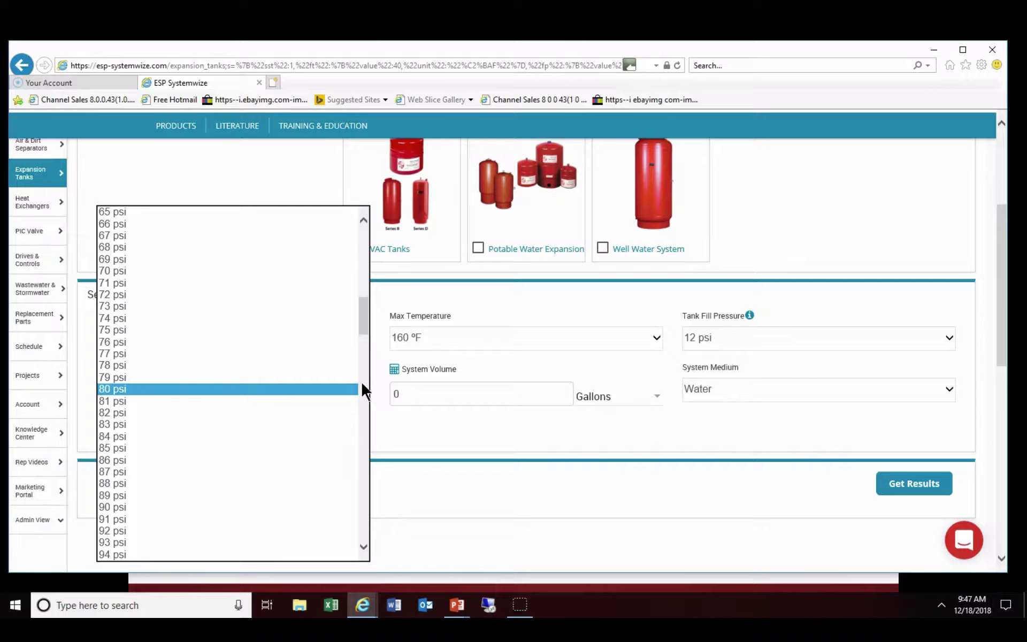
click(324, 390)
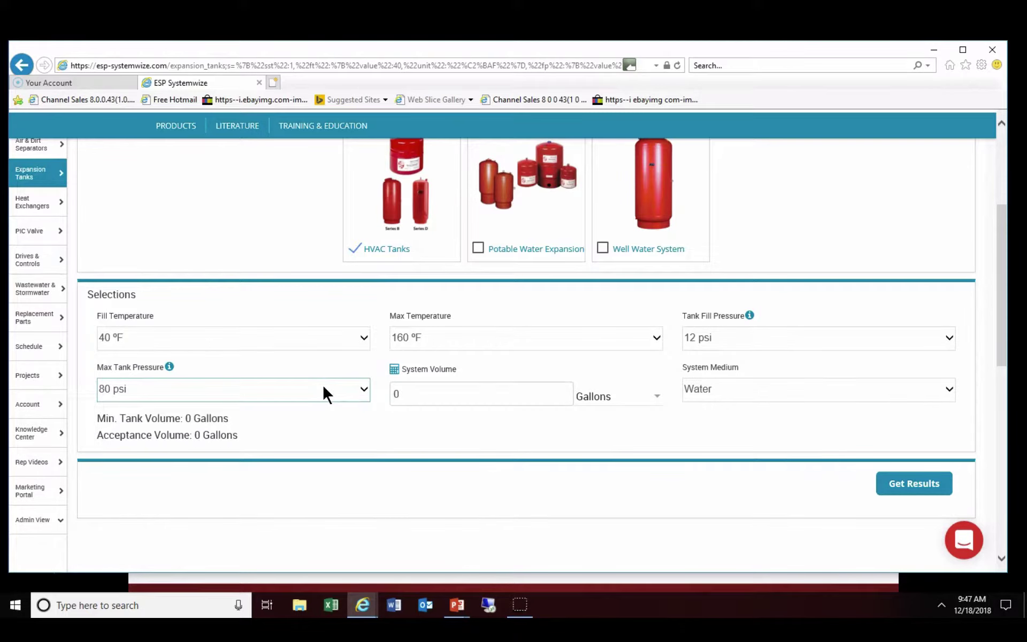
Step: Enter a system volume of 1000 gallons and get the matching tank results
click(394, 392)
text(1)
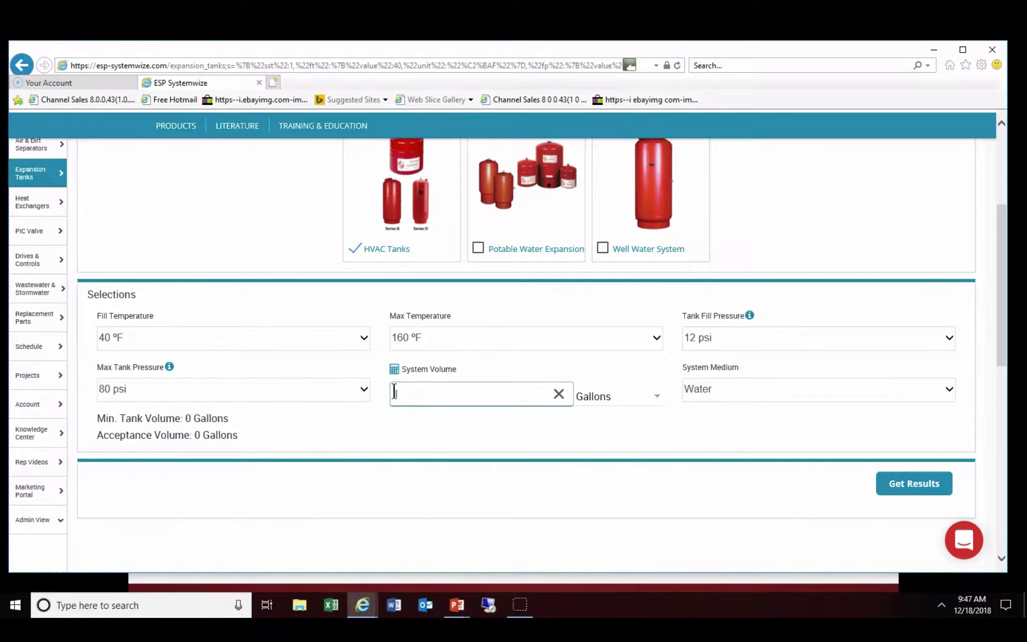
text(0000)
key(BackSpace)
click(907, 486)
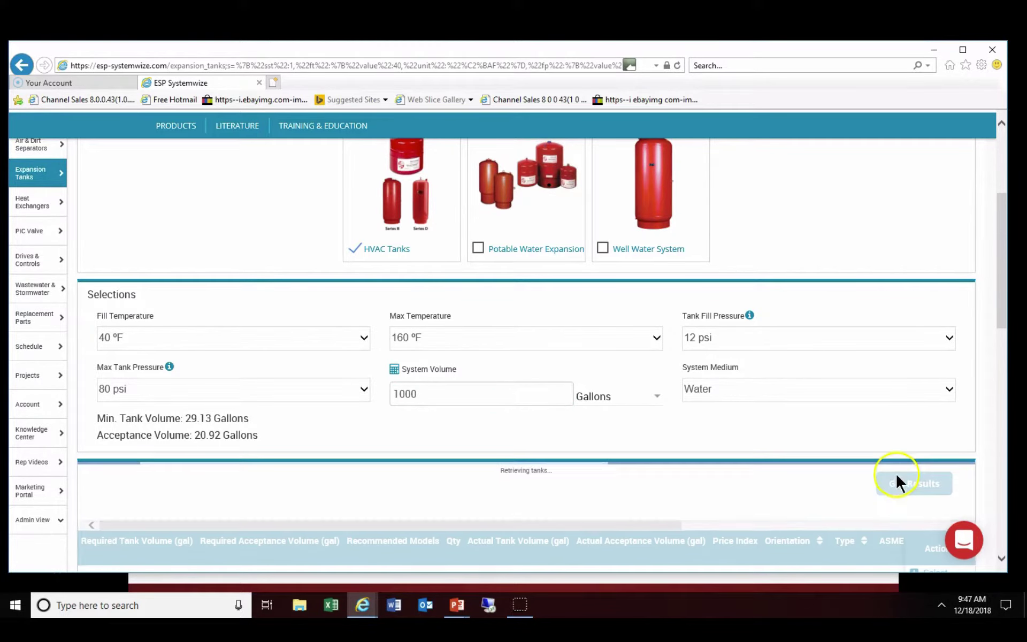
Step: Review the recommended tanks, view the available documents for the D-80 tank and close the document list
scroll(785, 481, down, 3)
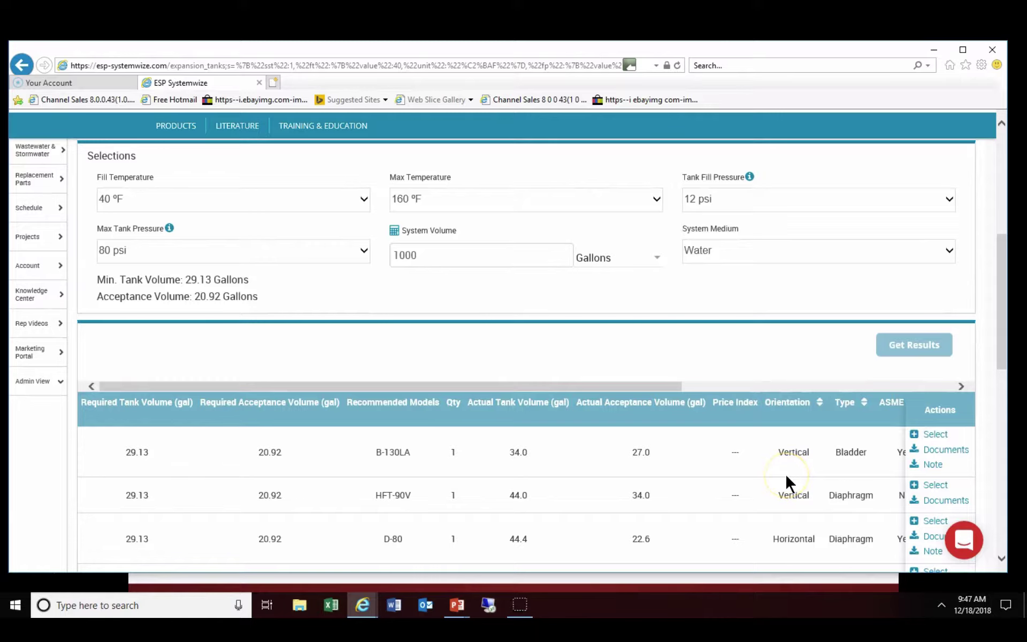
scroll(785, 473, down, 1)
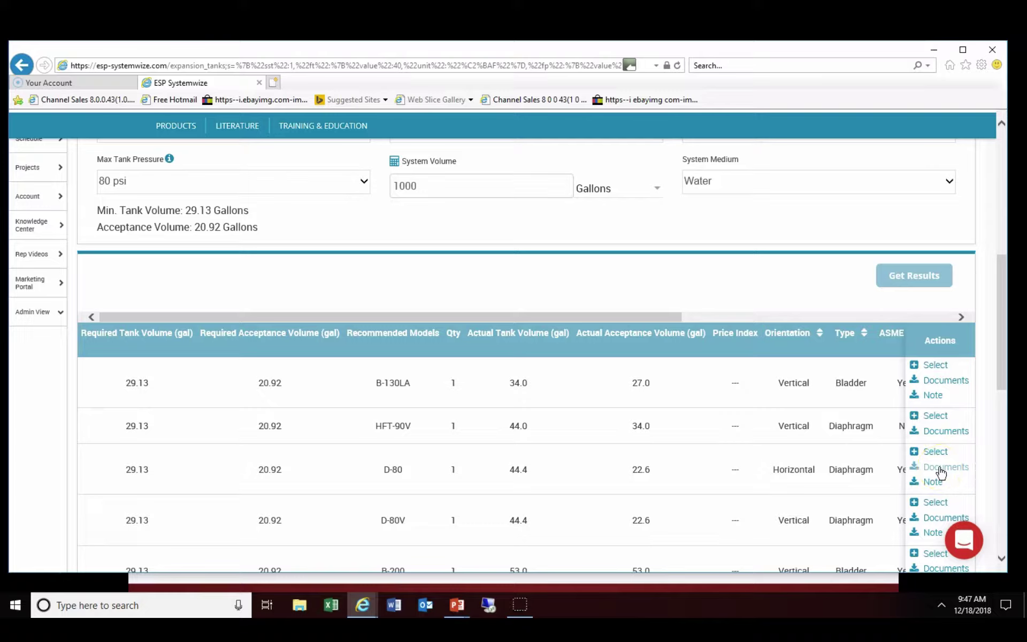
click(949, 473)
click(947, 468)
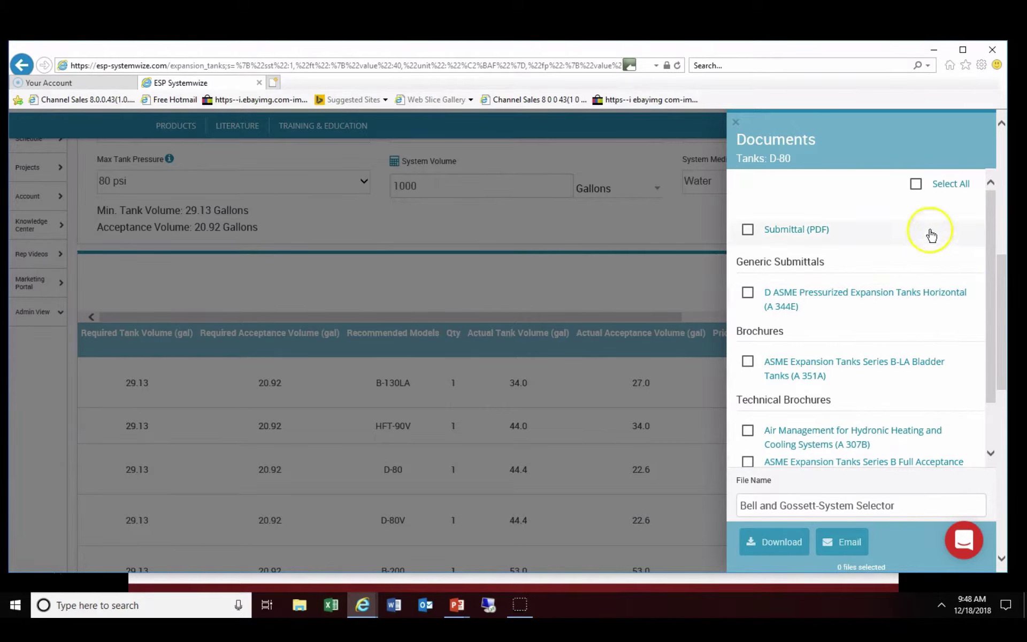
click(734, 121)
Step: Change the system medium to Propylene Glycol with a 40% medium mixture
scroll(671, 195, up, 8)
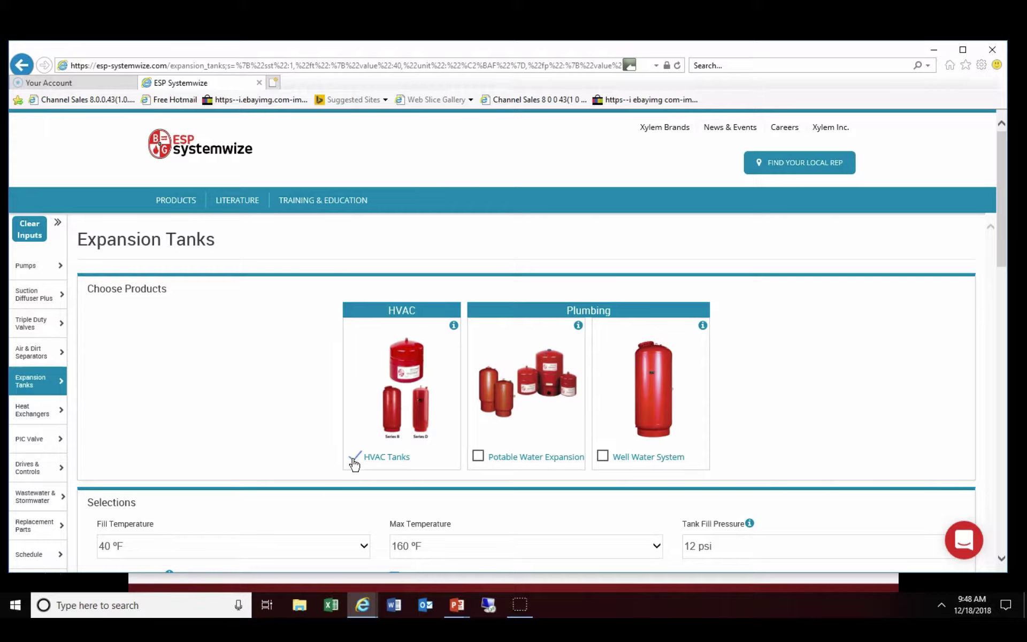
scroll(352, 458, down, 2)
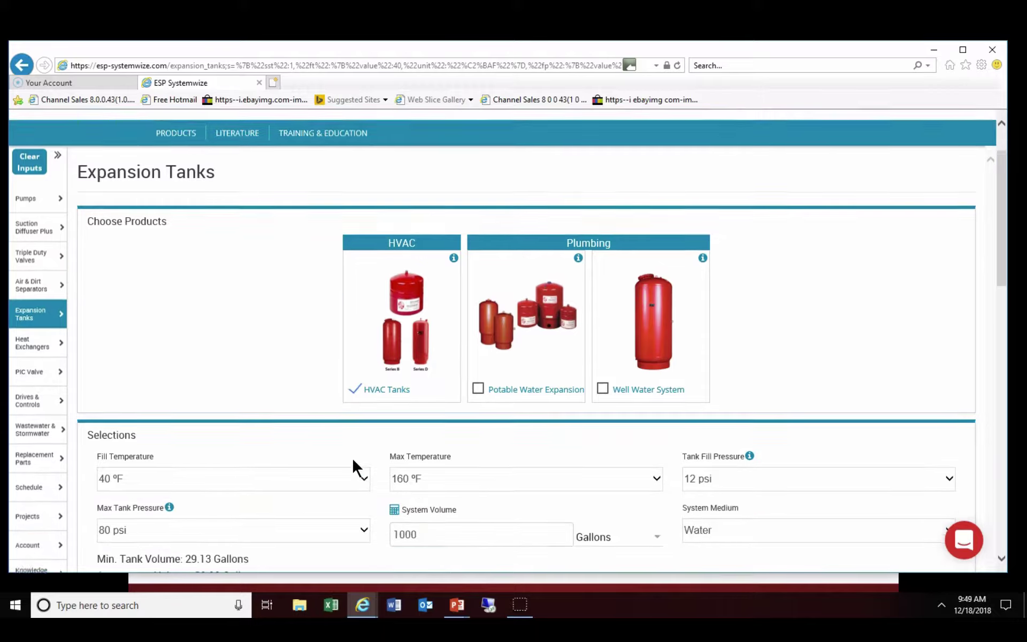
scroll(353, 459, down, 2)
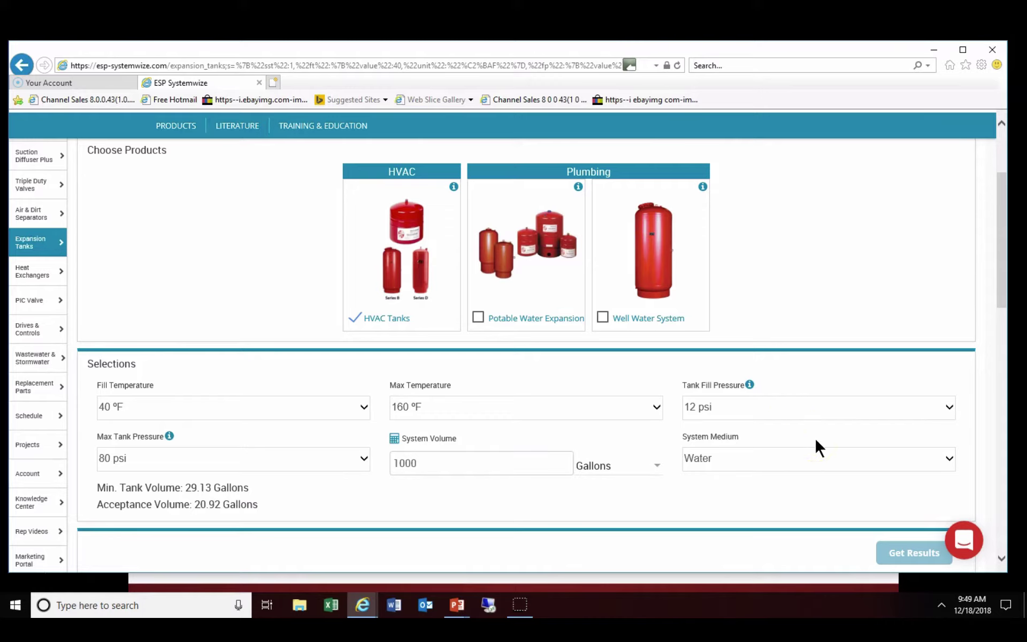
click(949, 462)
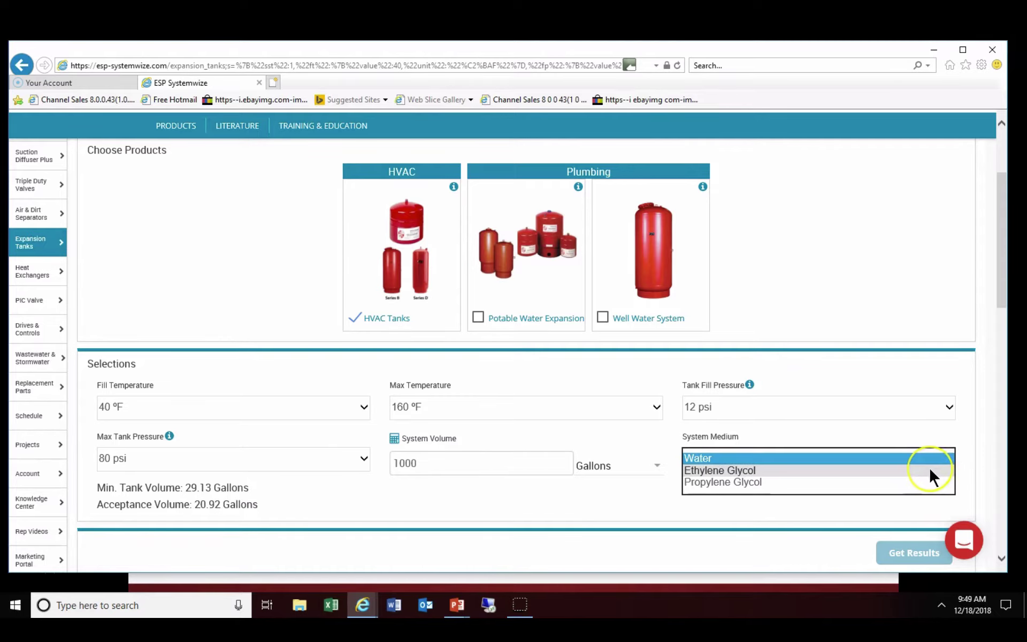
click(930, 469)
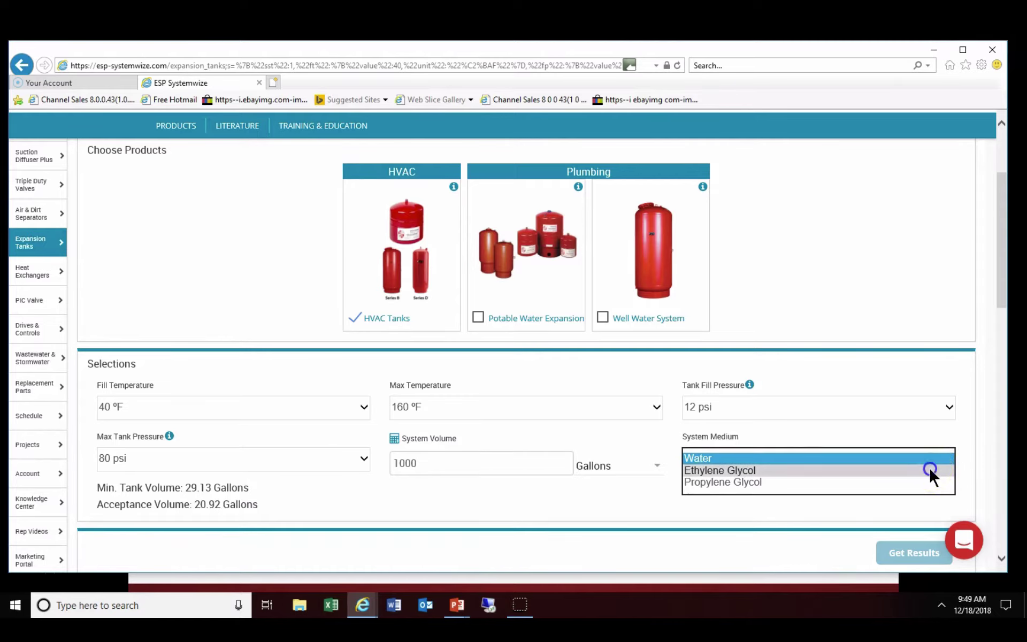
key(Down)
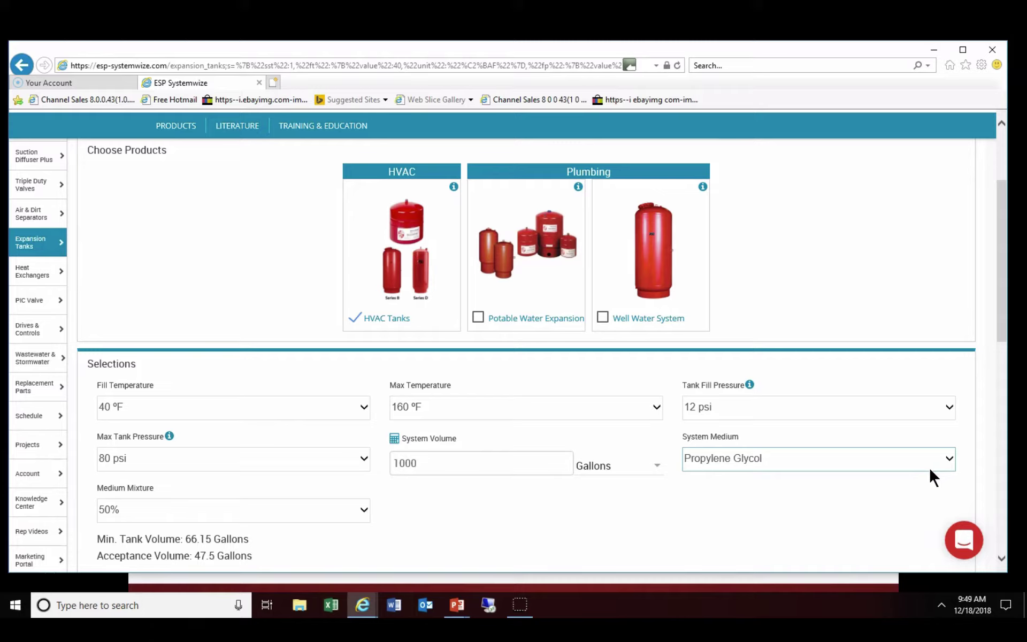
click(364, 509)
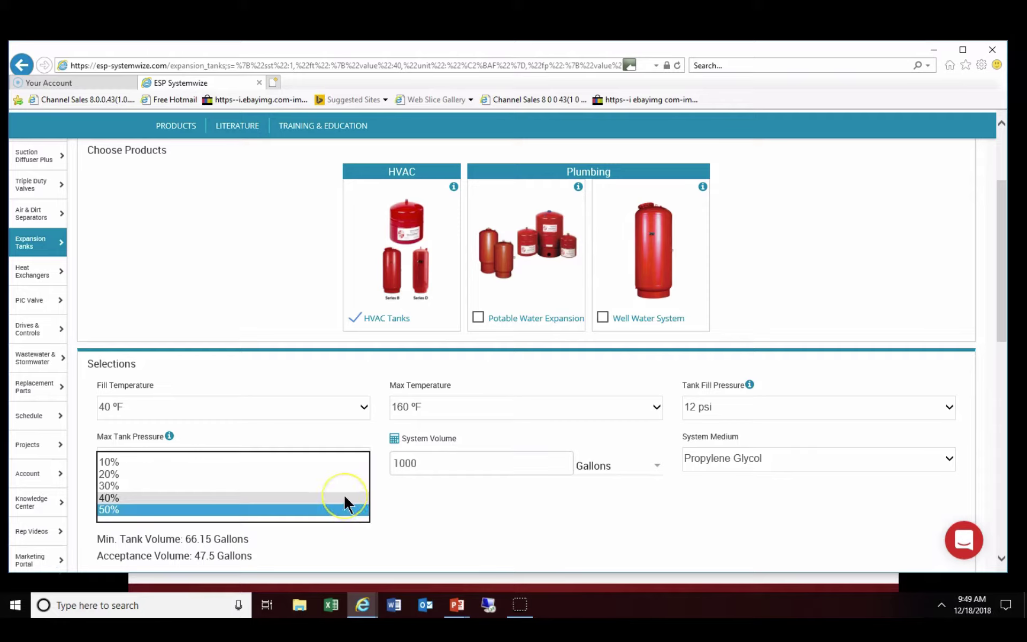
click(345, 497)
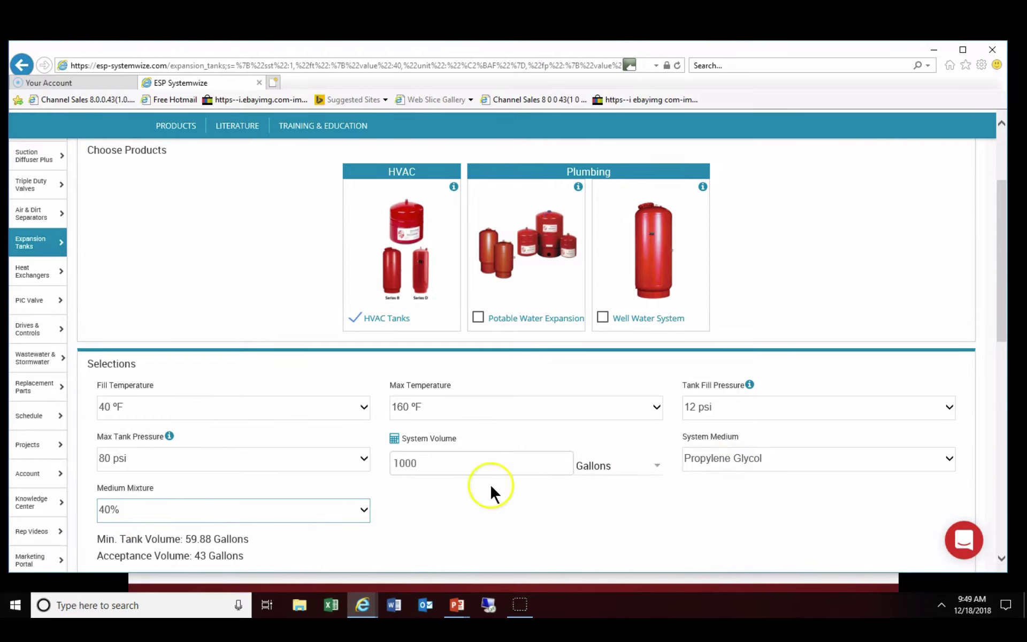
Step: Get new tank results for the glycol system
scroll(490, 484, down, 3)
click(903, 468)
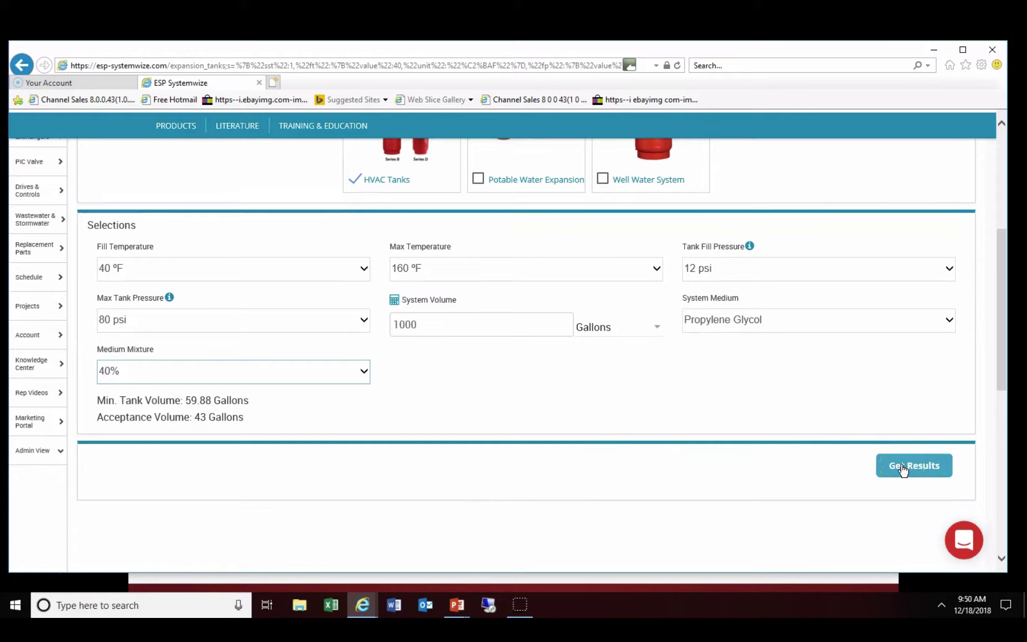
click(902, 468)
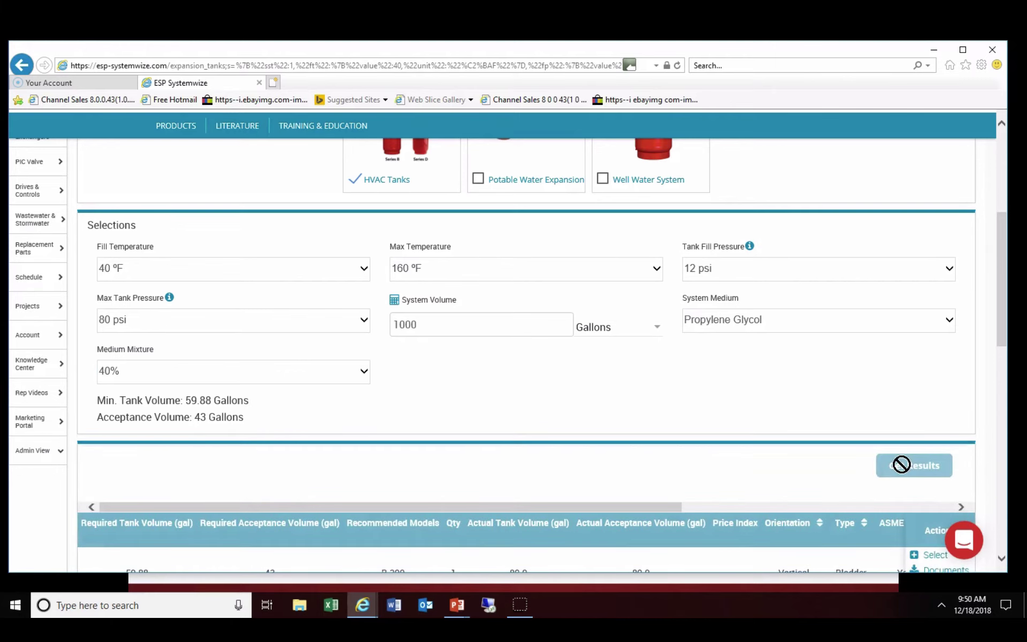
Step: Open the list of available documents for the recommended B-300 tank
scroll(900, 464, down, 5)
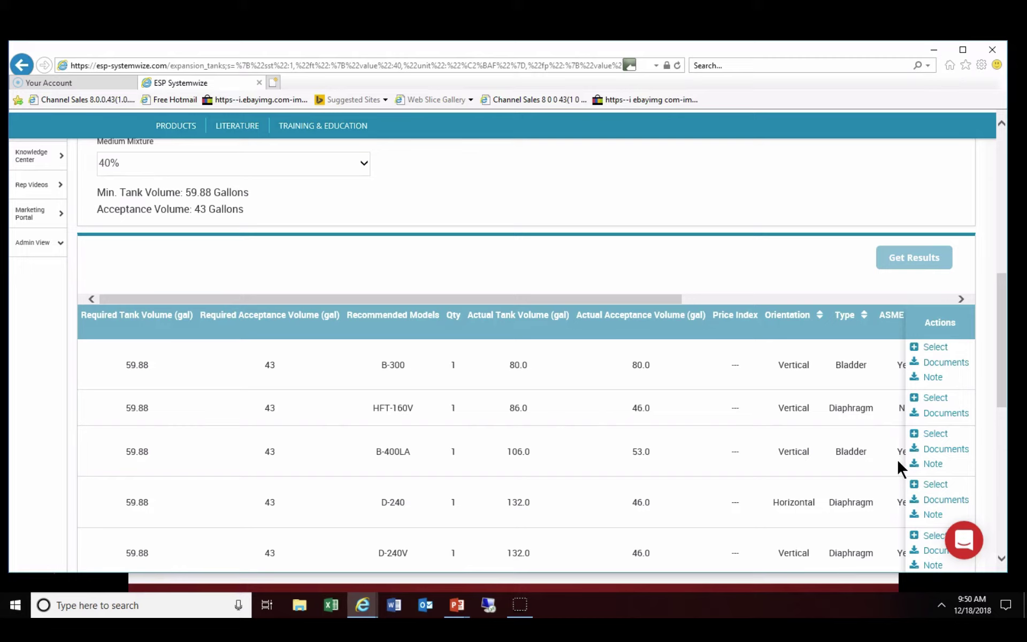
click(940, 364)
click(940, 363)
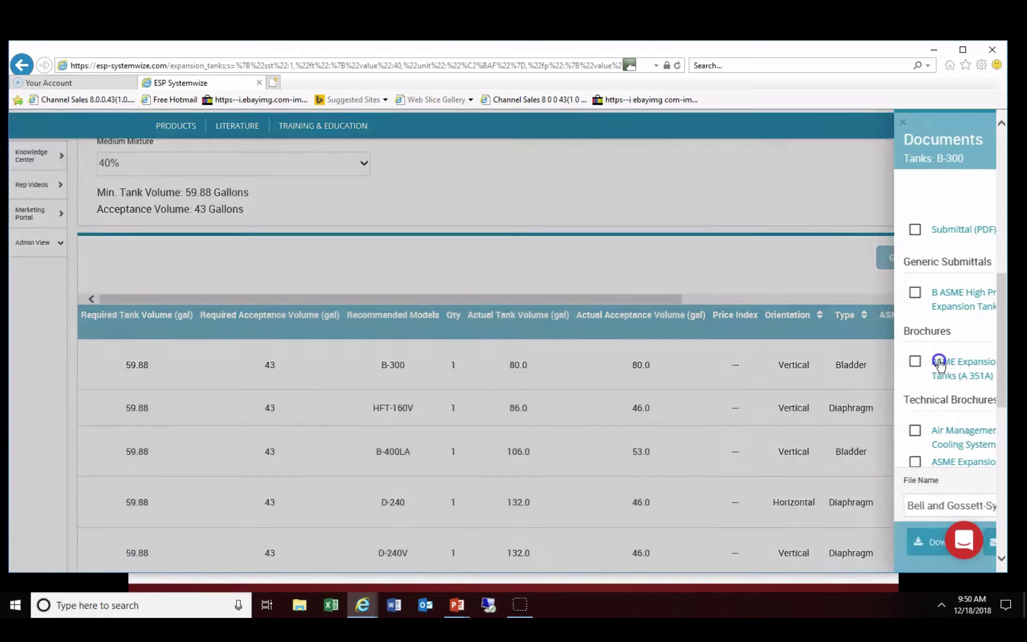